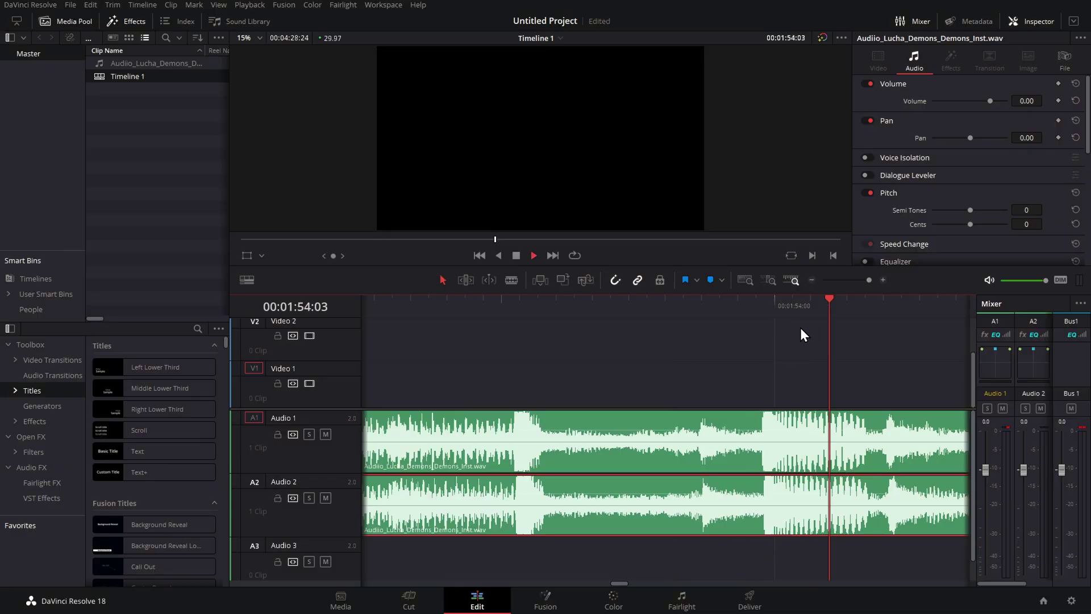
# - Stop playback at 00:01:54:22 and trim the A2 music clip's head to the playhead
pyautogui.press('space')
pyautogui.click(810, 279)
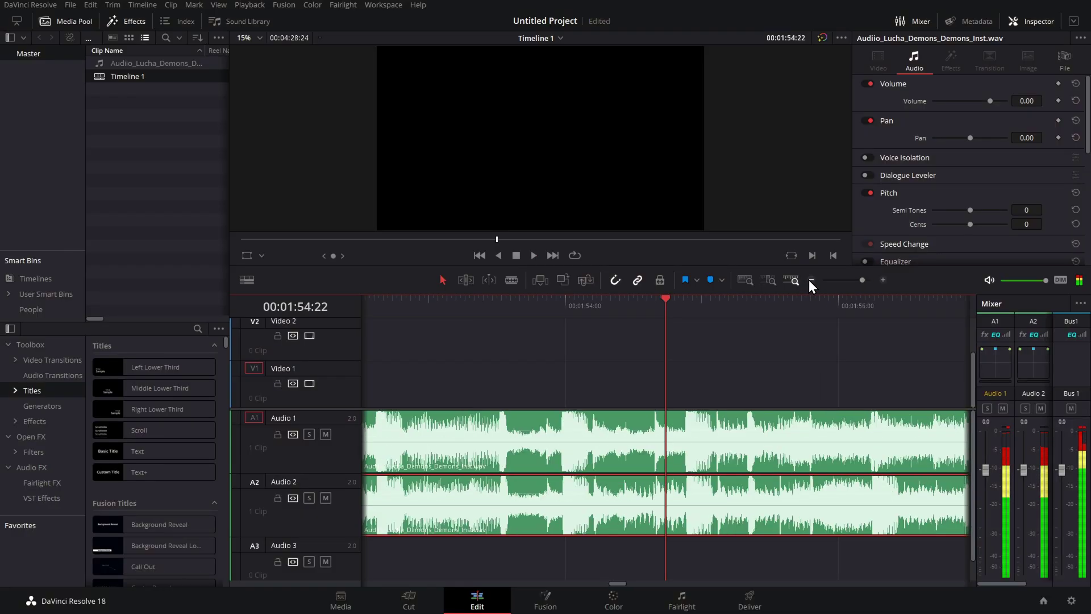
pyautogui.hotkey('shift', '[')
pyautogui.click(812, 279)
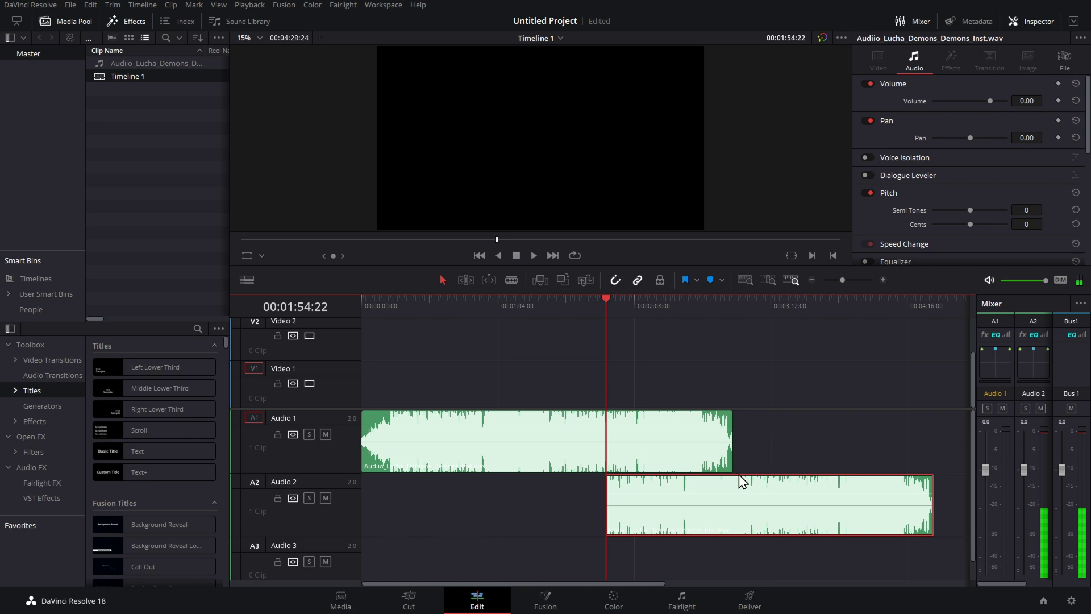
# - Move the trimmed clip onto Audio 1 after the first clip and trim the edit point between them
pyautogui.hotkey('alt', 'Up')
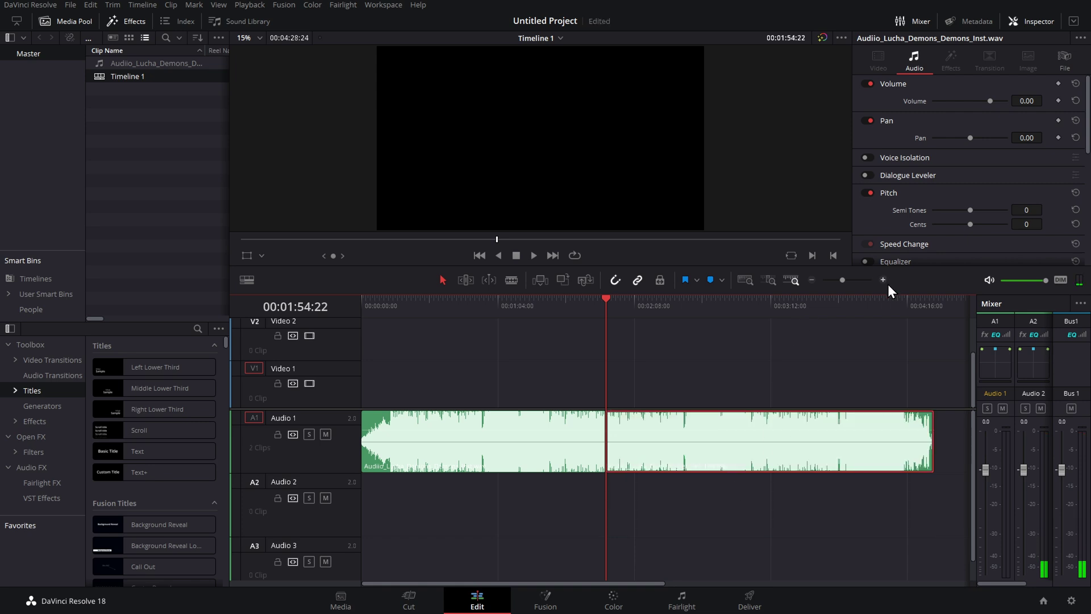
pyautogui.click(882, 280)
pyautogui.moveTo(665, 440); pyautogui.dragTo(623, 440)
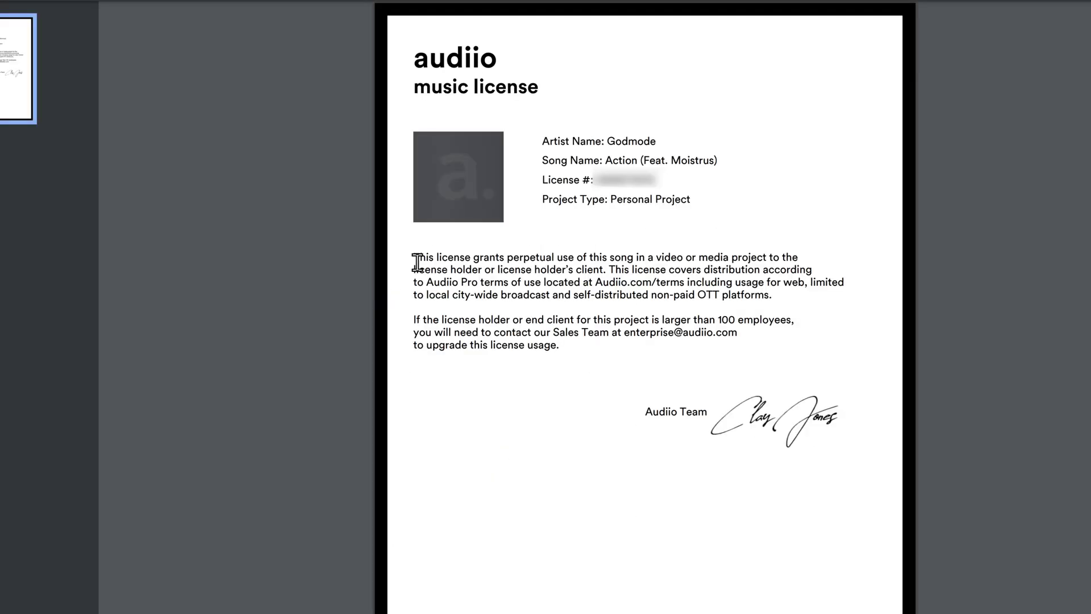
# - Highlight the license's distribution terms, then expand the genre filter on the music track list
pyautogui.moveTo(415, 269); pyautogui.dragTo(698, 289)
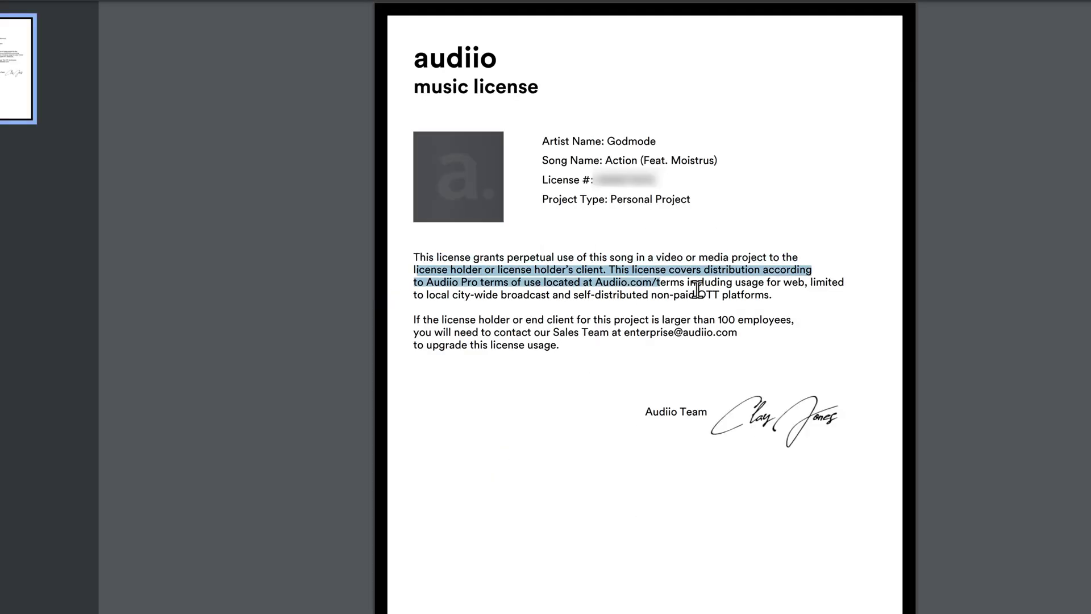
pyautogui.click(853, 313)
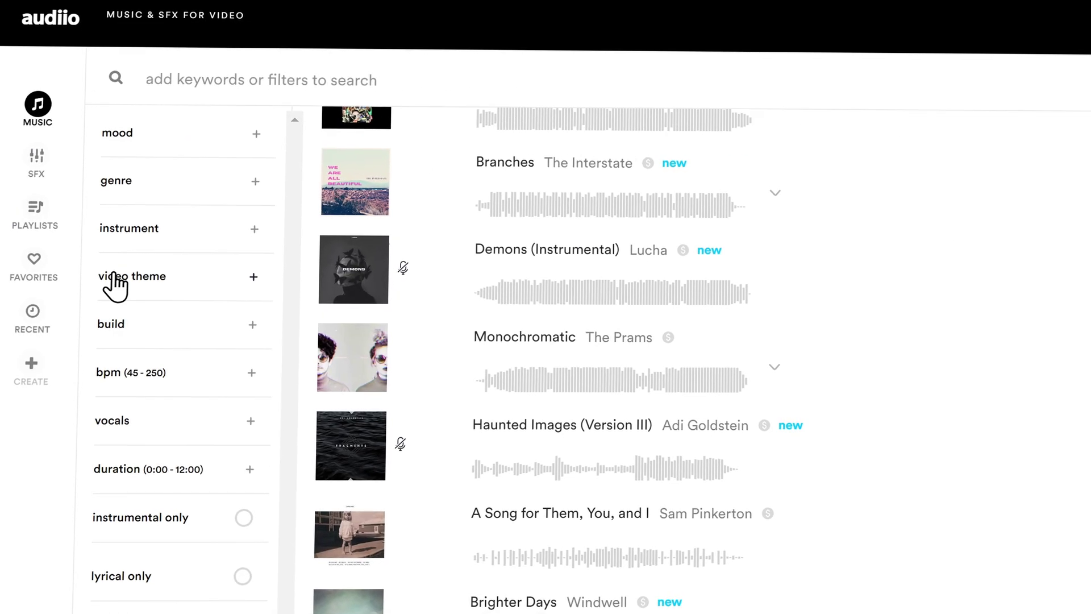
pyautogui.click(182, 165)
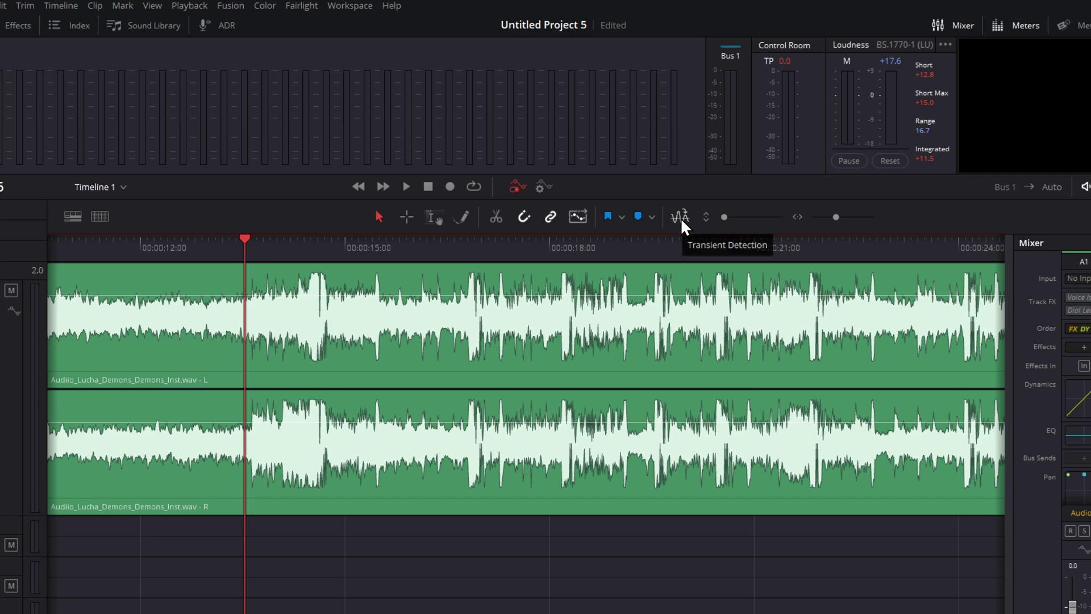
# - Enable transient detection on the Audio 1 track and play the music from 00:00:15:05
pyautogui.click(682, 220)
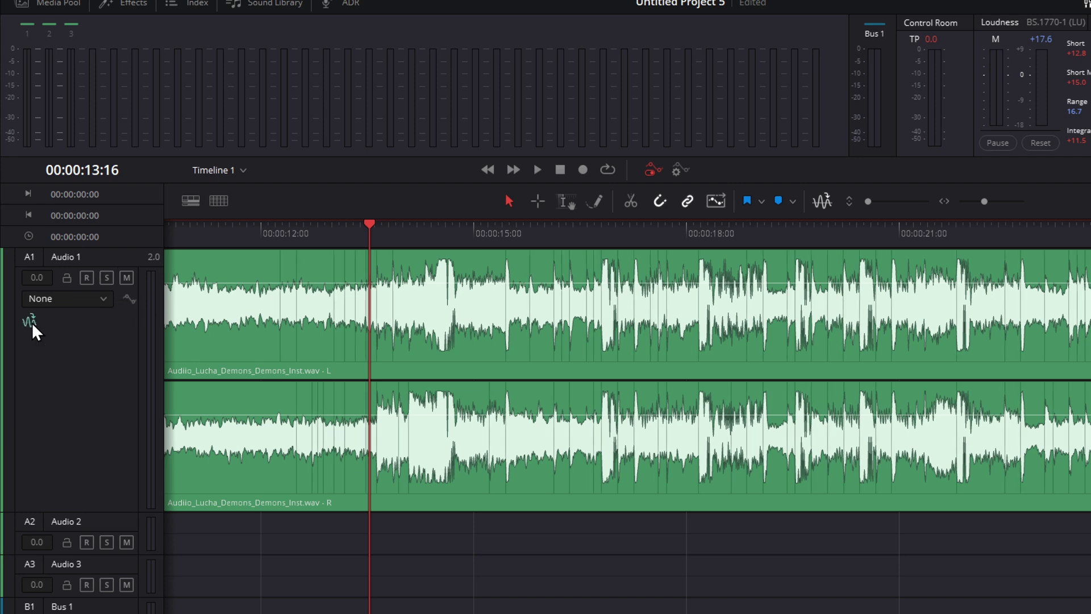
pyautogui.click(32, 322)
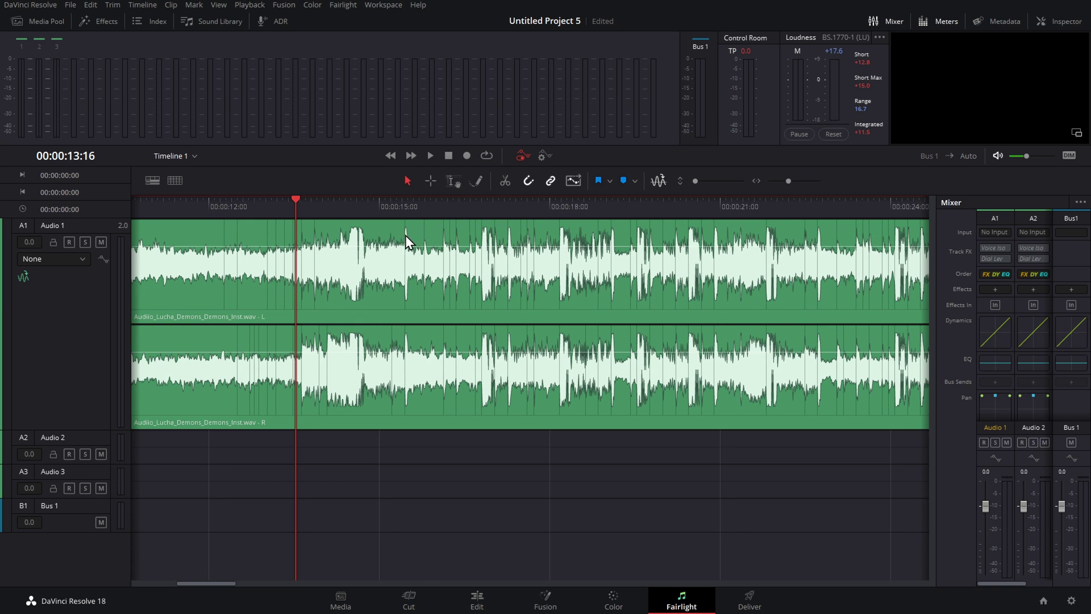
pyautogui.click(390, 207)
pyautogui.press('space')
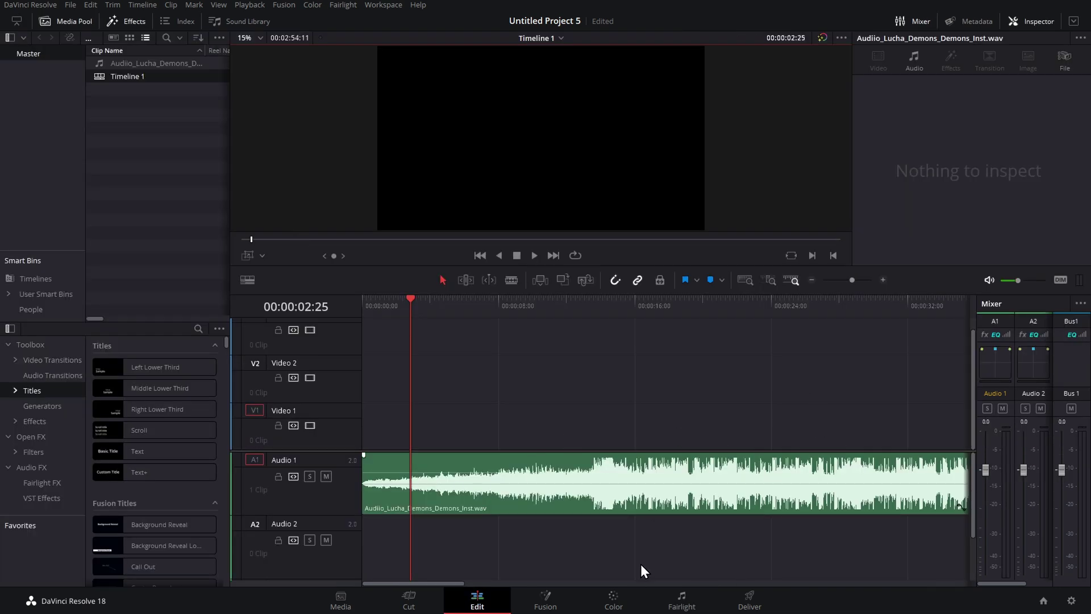
# - Play the music in Fairlight, add markers on two beats, stop, and go back to the Edit page
pyautogui.click(679, 599)
pyautogui.press('space')
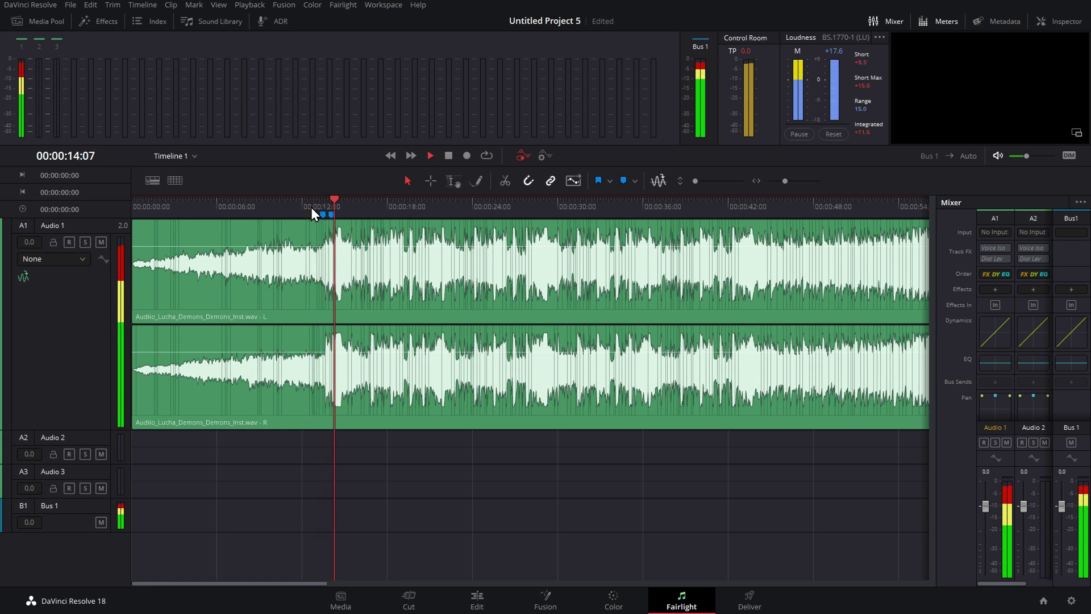
pyautogui.press('m')
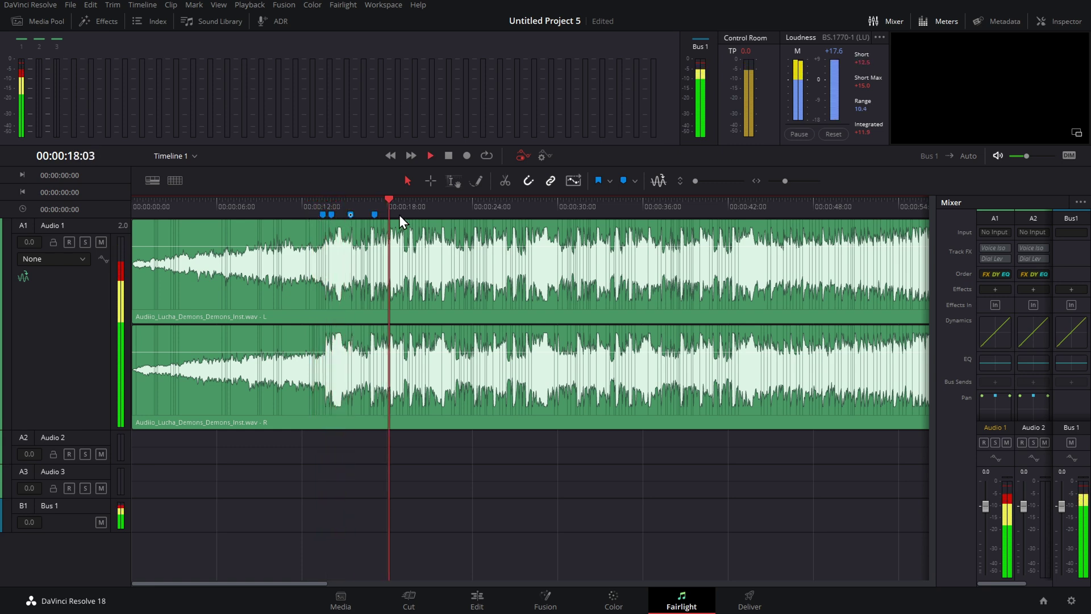
pyautogui.press('m')
pyautogui.press('m')
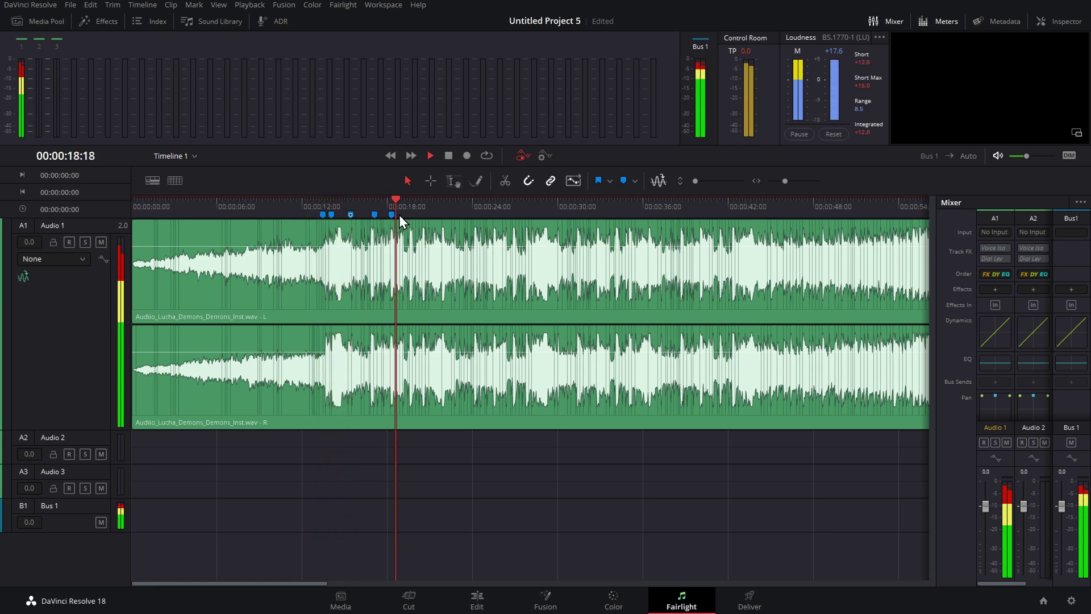
pyautogui.press('m')
pyautogui.press('space')
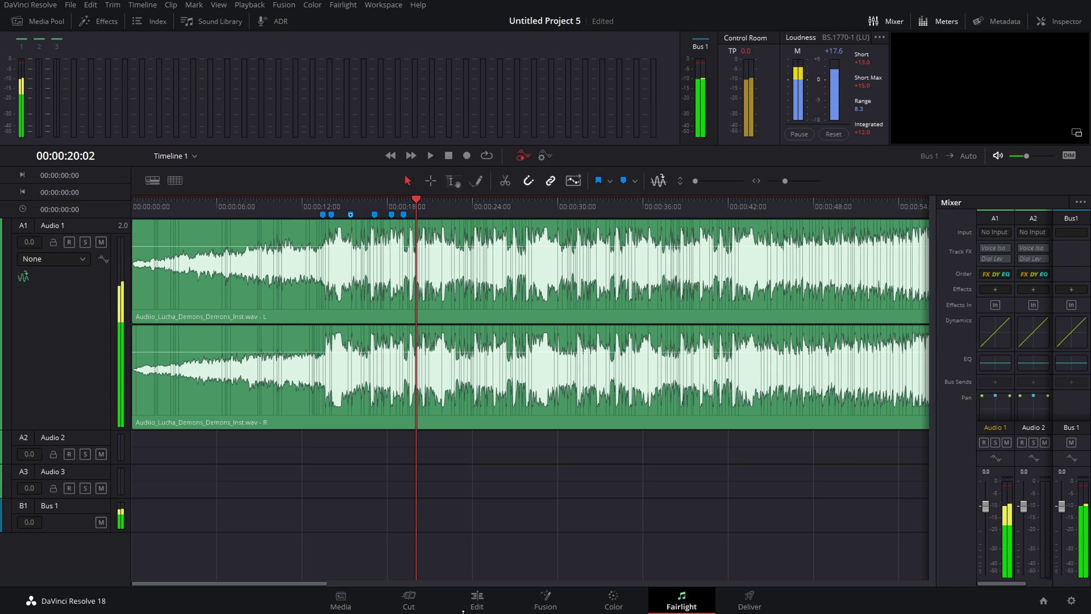
pyautogui.click(479, 603)
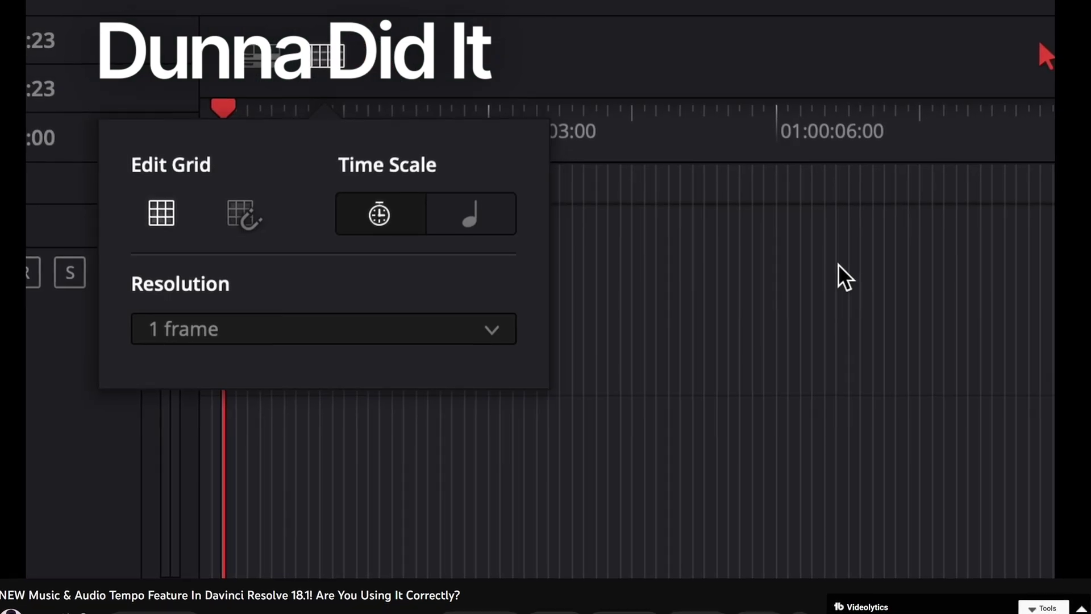
# - Play the YouTube tutorial showing Resolve 18.1's Time Scale switched to Tempo
pyautogui.click(497, 208)
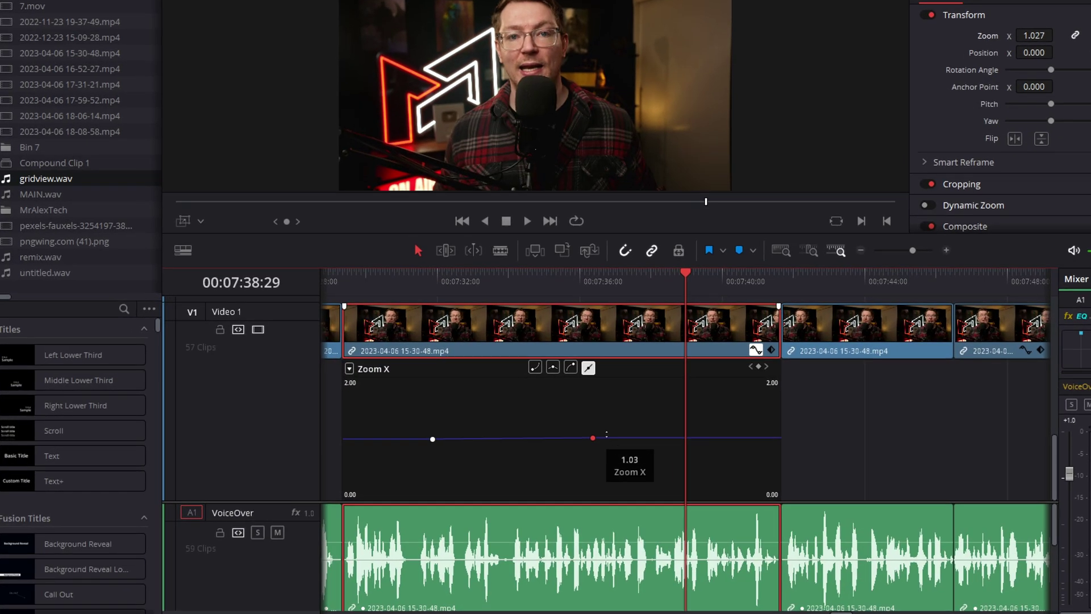
# - Raise the Zoom X keyframe to 1.493, apply Ease In, and adjust its curve handle
pyautogui.moveTo(593, 437); pyautogui.dragTo(593, 414)
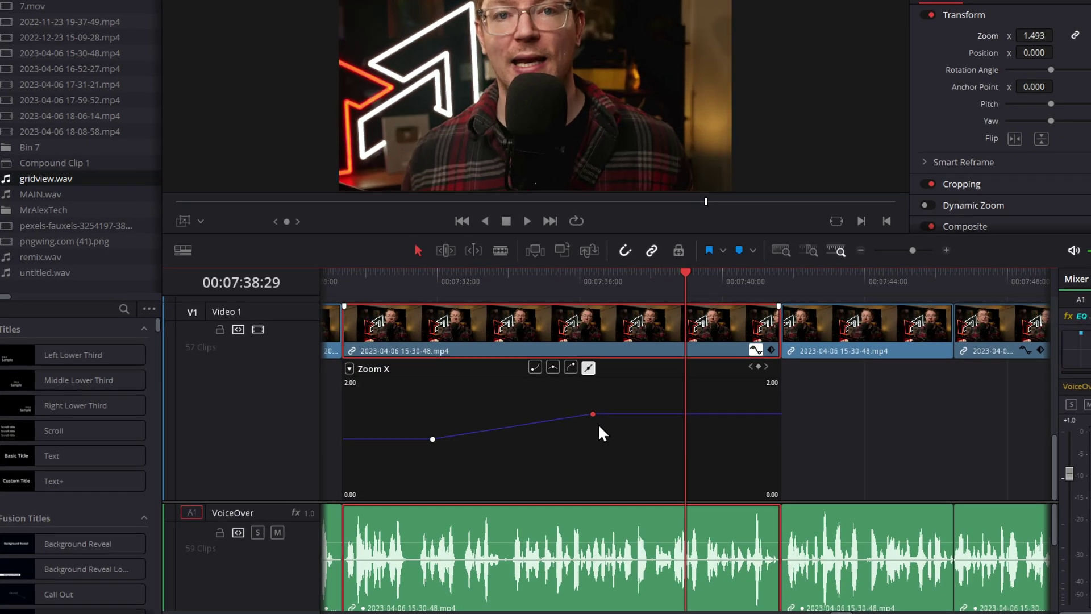
pyautogui.click(570, 368)
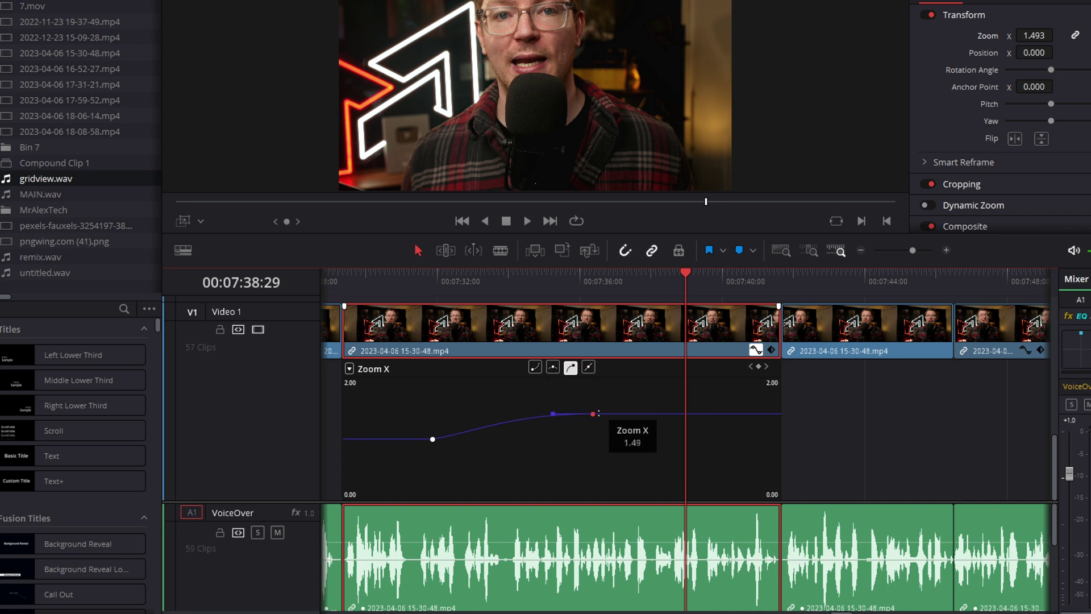
pyautogui.moveTo(554, 413)
pyautogui.mouseDown()
pyautogui.moveTo(602, 417)
pyautogui.moveTo(562, 417)
pyautogui.mouseUp()
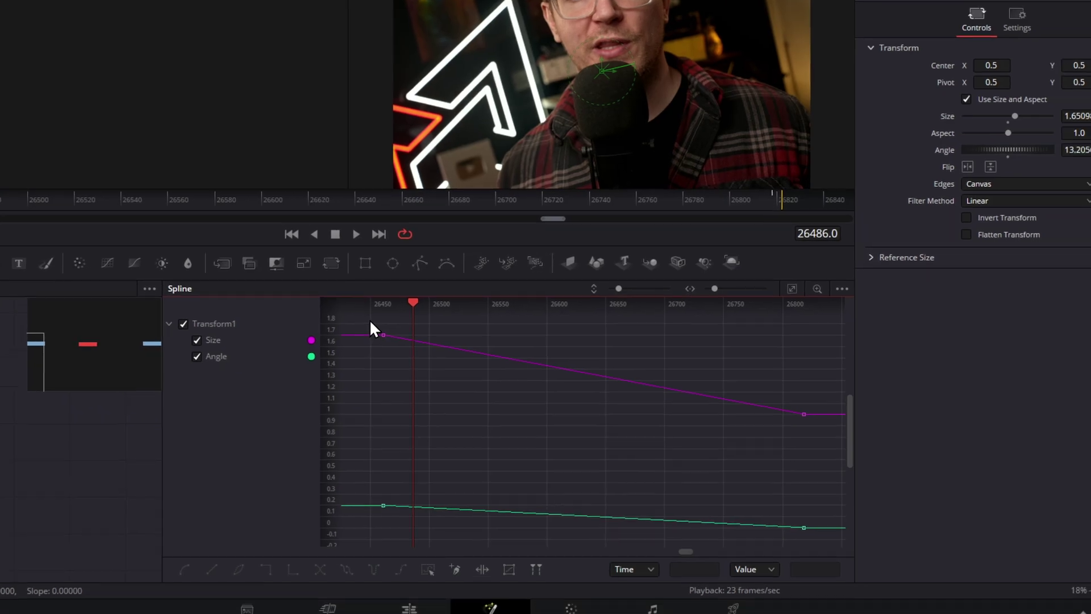
# - In Fusion's Spline editor, smooth all Size and Angle keyframes and lengthen the Size handle
pyautogui.moveTo(369, 319); pyautogui.dragTo(777, 537)
pyautogui.moveTo(725, 515); pyautogui.dragTo(773, 521)
pyautogui.click(132, 555)
pyautogui.click(476, 402)
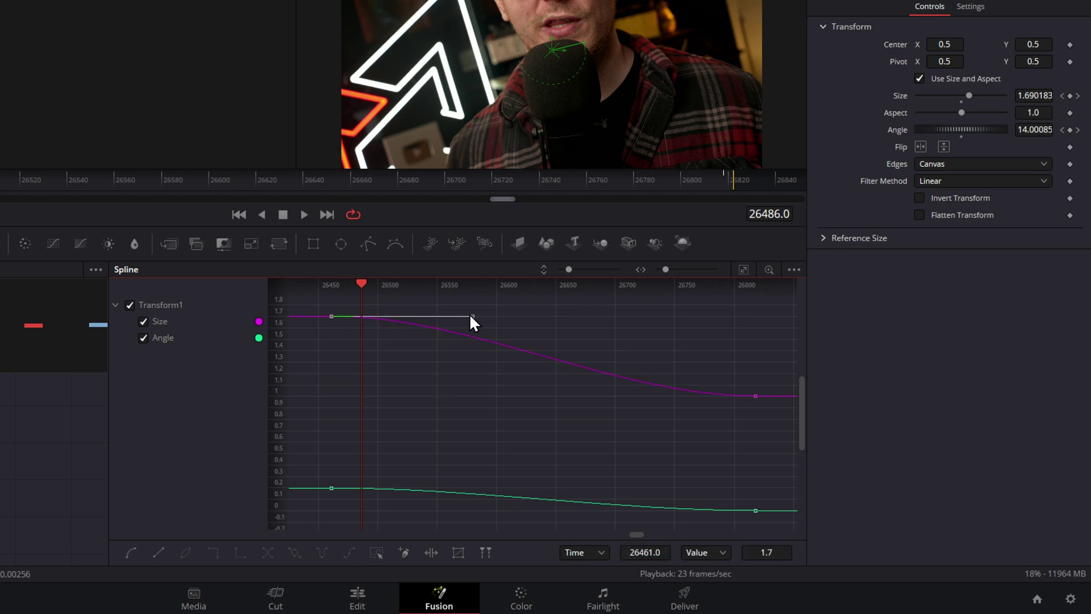
pyautogui.moveTo(484, 318); pyautogui.dragTo(605, 328)
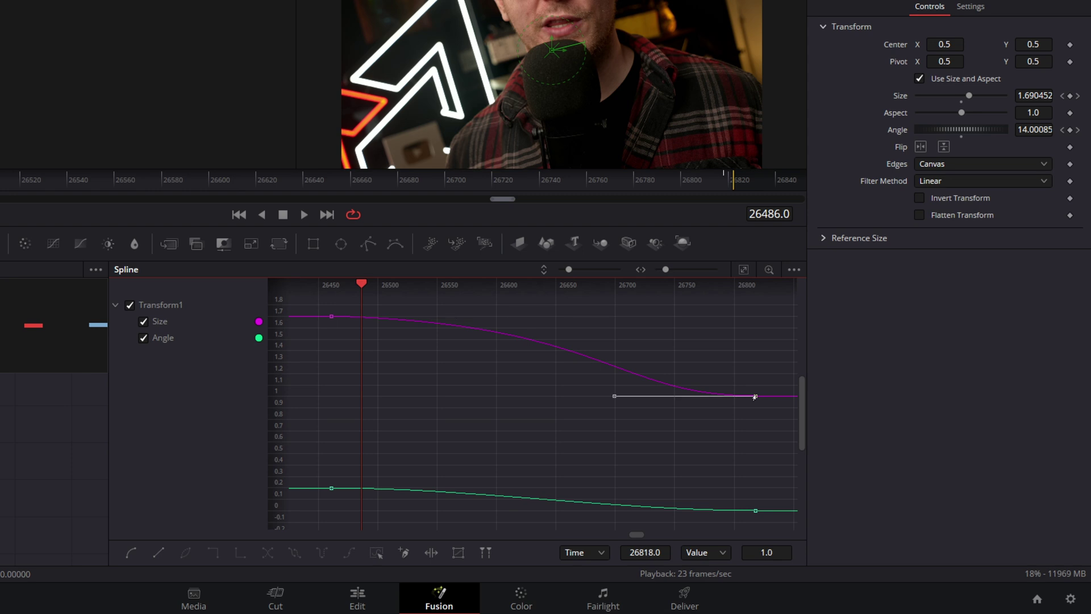